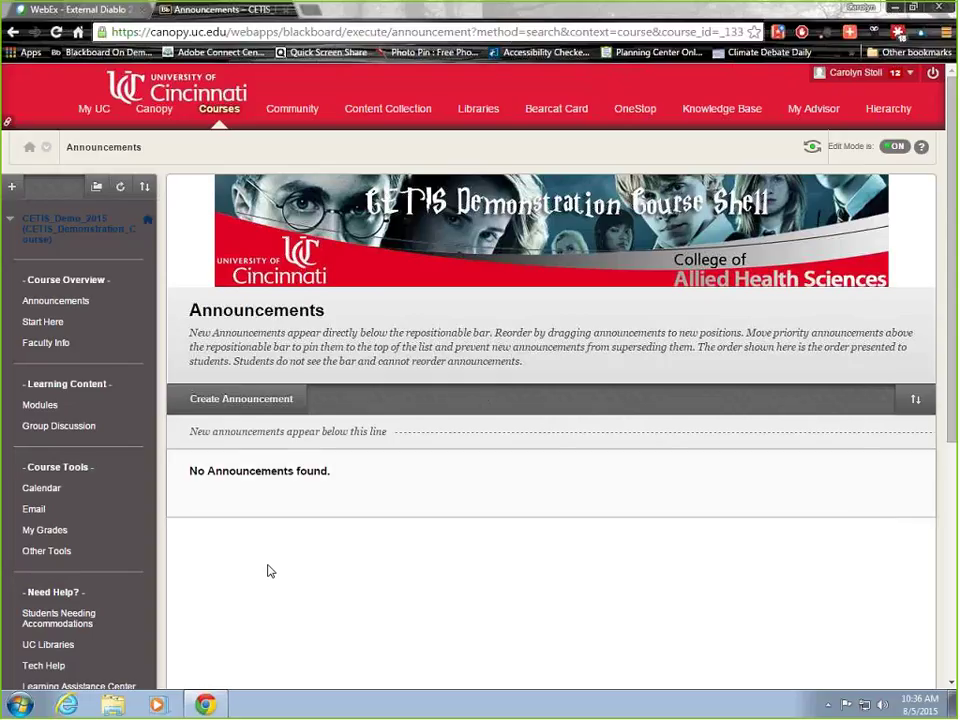
Open the CETIS_Demo_2015 course files in the course's Content Collection.
scroll(260, 560, "down", 5)
scroll(224, 544, "down", 2)
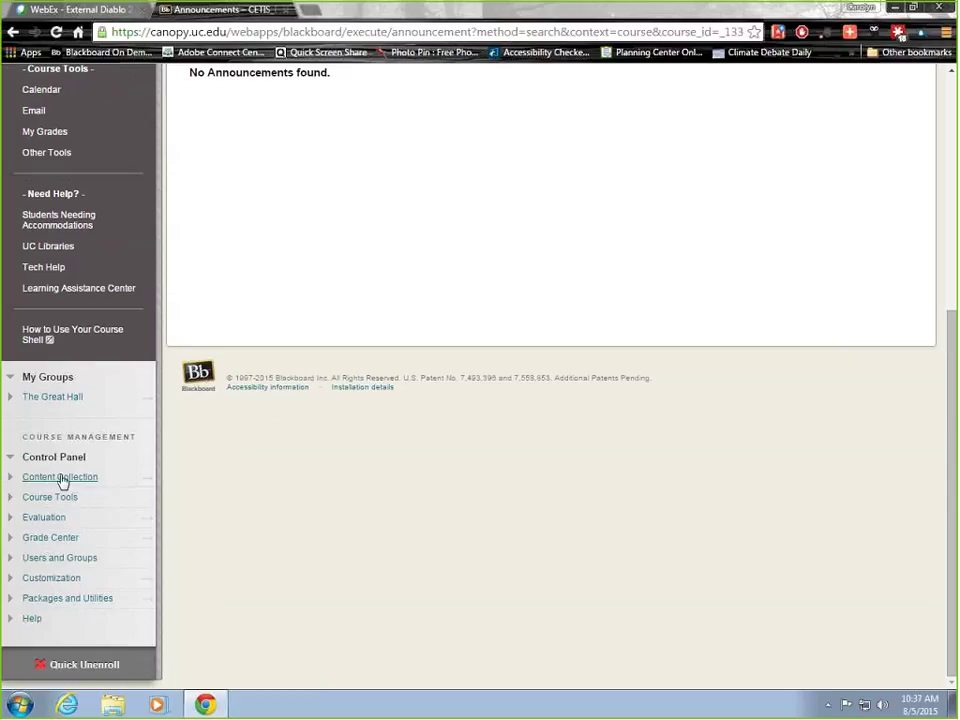
left_click(62, 480)
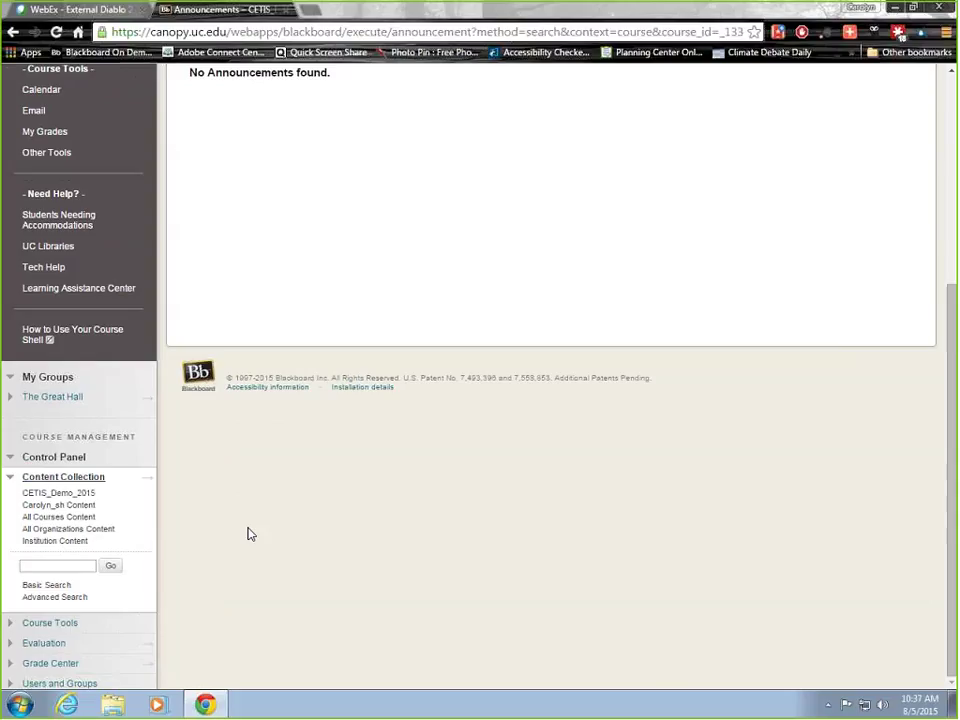
left_click(86, 494)
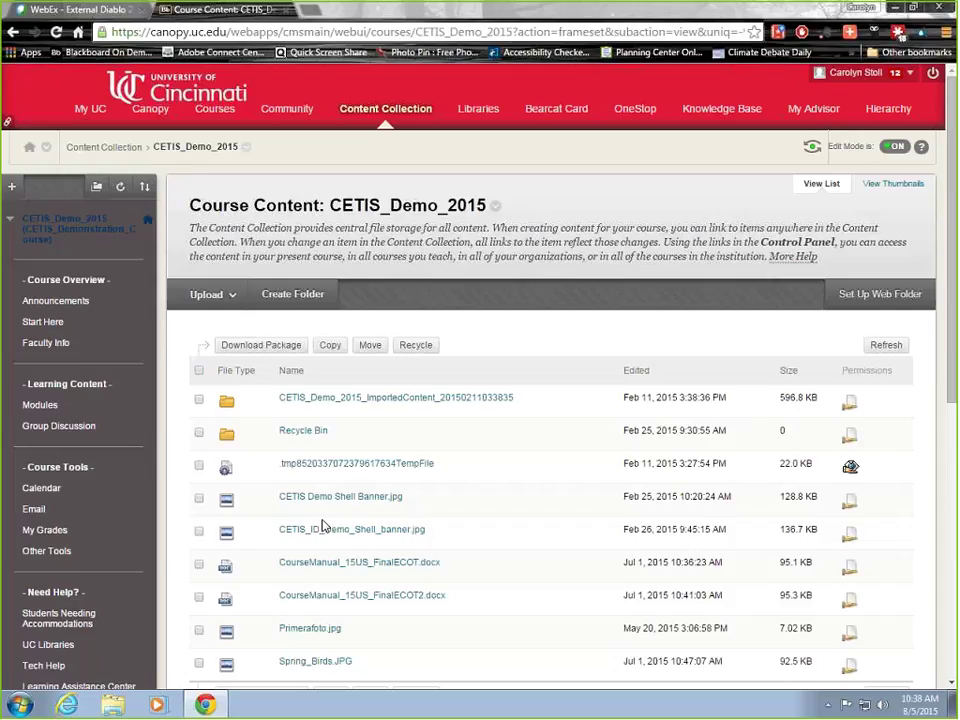
Look through the list of folders and files stored in the CETIS_Demo_2015 course content.
scroll(461, 536, "down", 1)
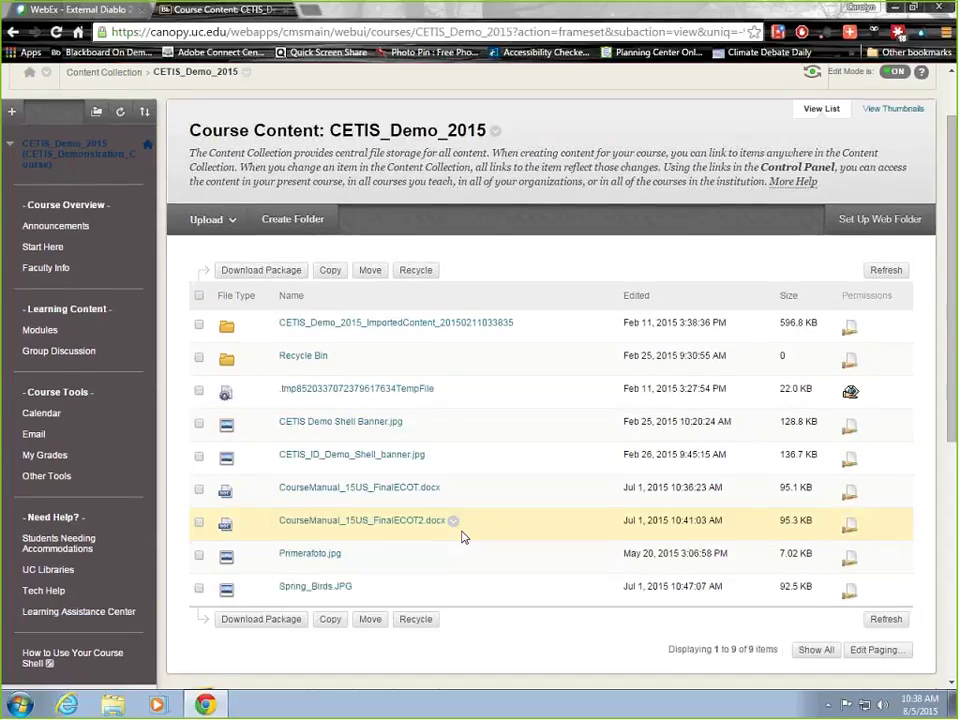
scroll(461, 536, "down", 2)
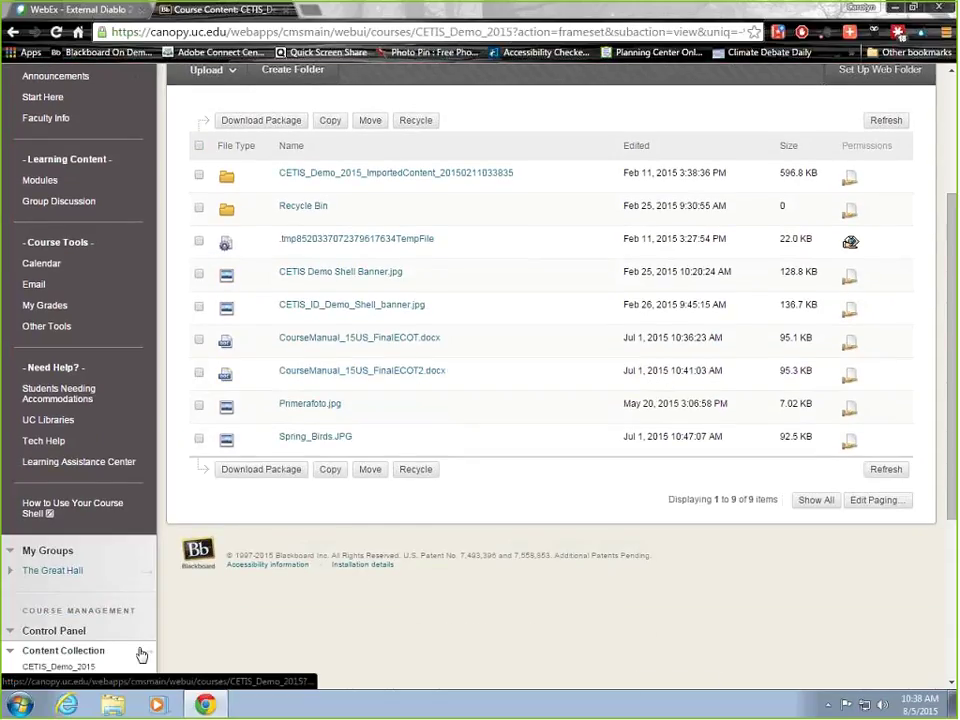
scroll(500, 603, "up", 1)
scroll(503, 603, "up", 2)
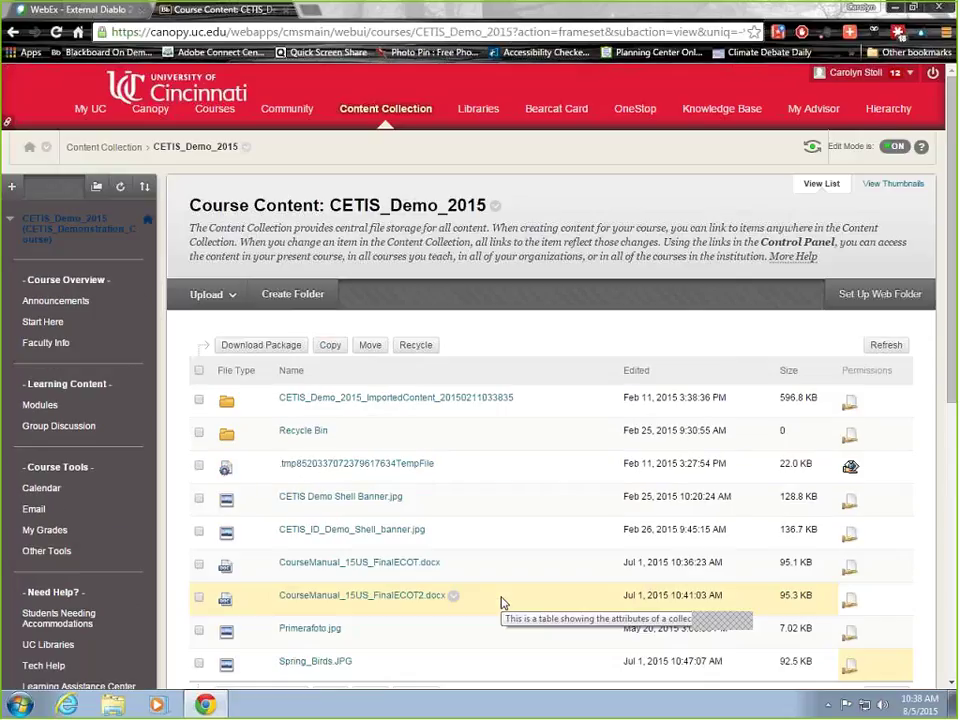
scroll(508, 600, "down", 1)
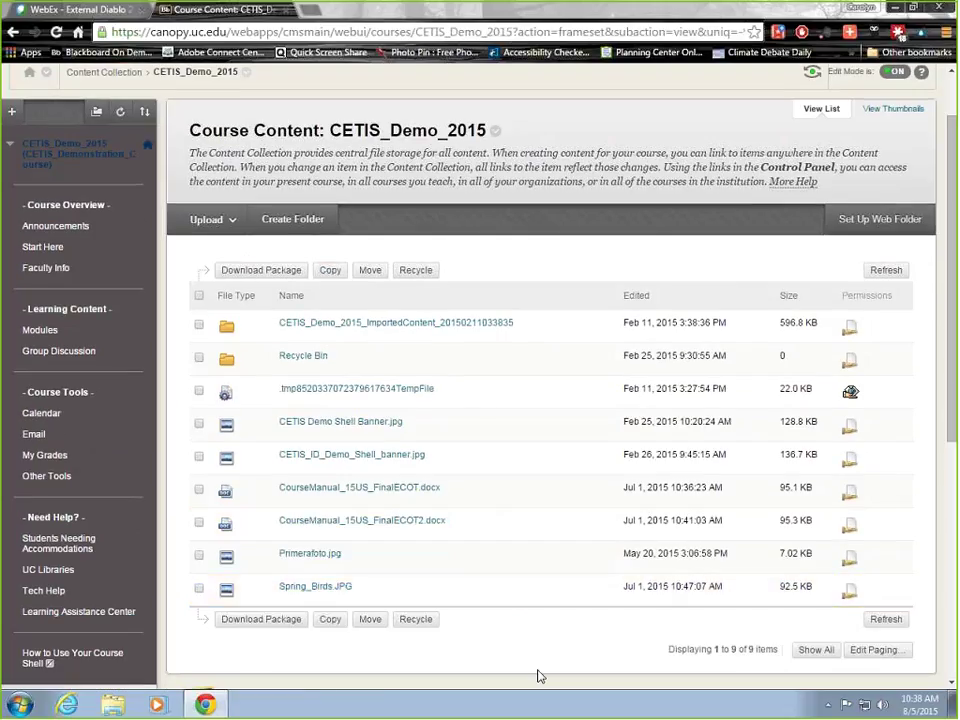
left_click(335, 323)
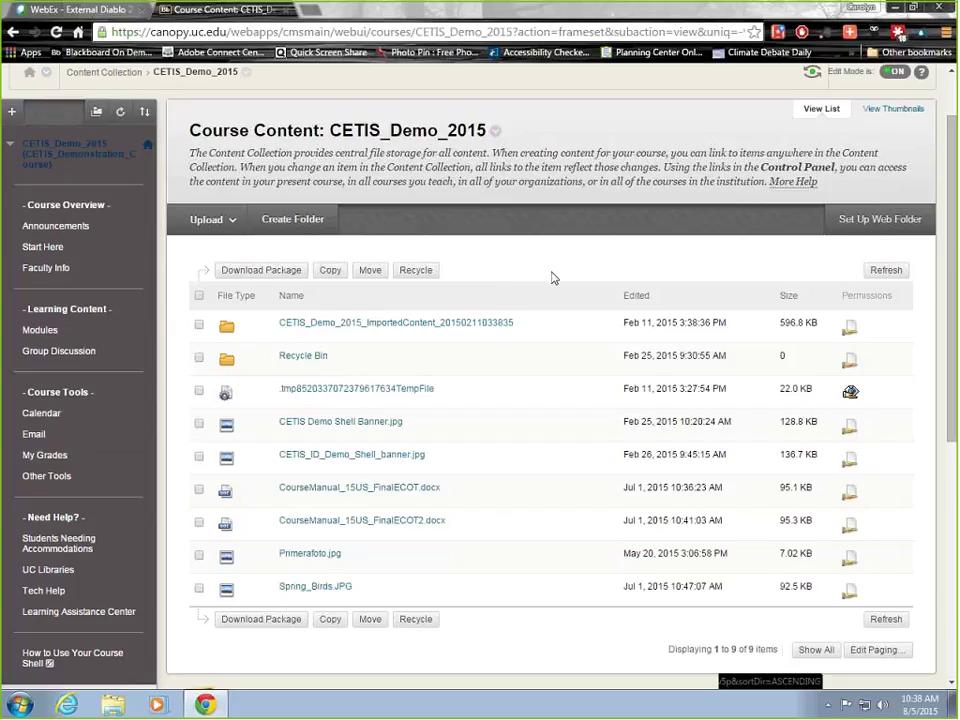
scroll(560, 280, "down", 1)
scroll(564, 281, "up", 1)
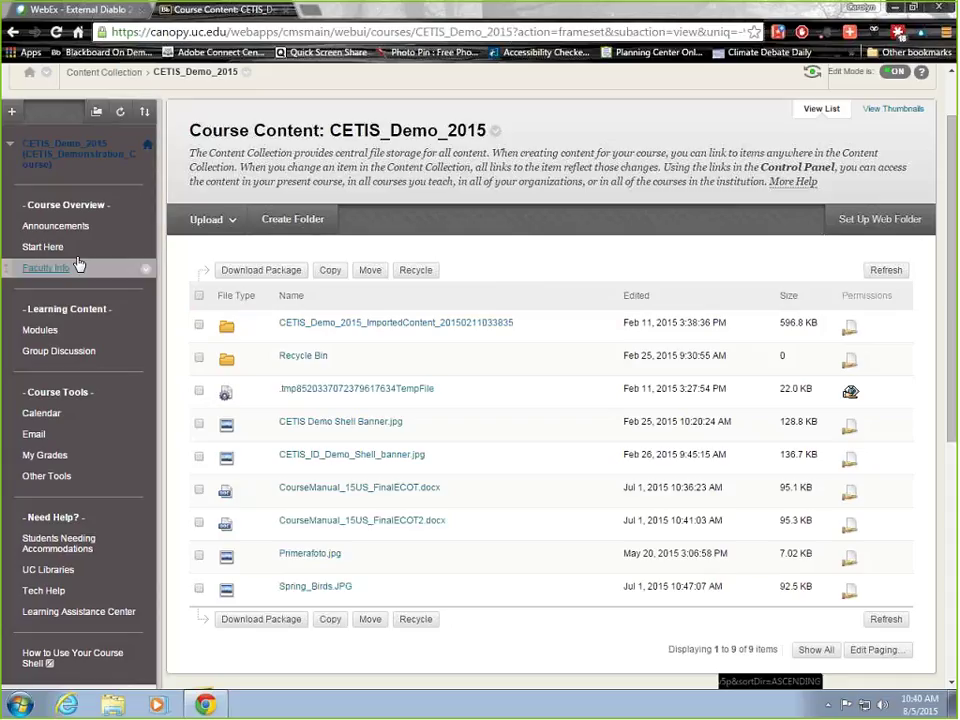
Go to the course's Start Here page and open the Course Manual / Syllabus item for editing.
left_click(42, 248)
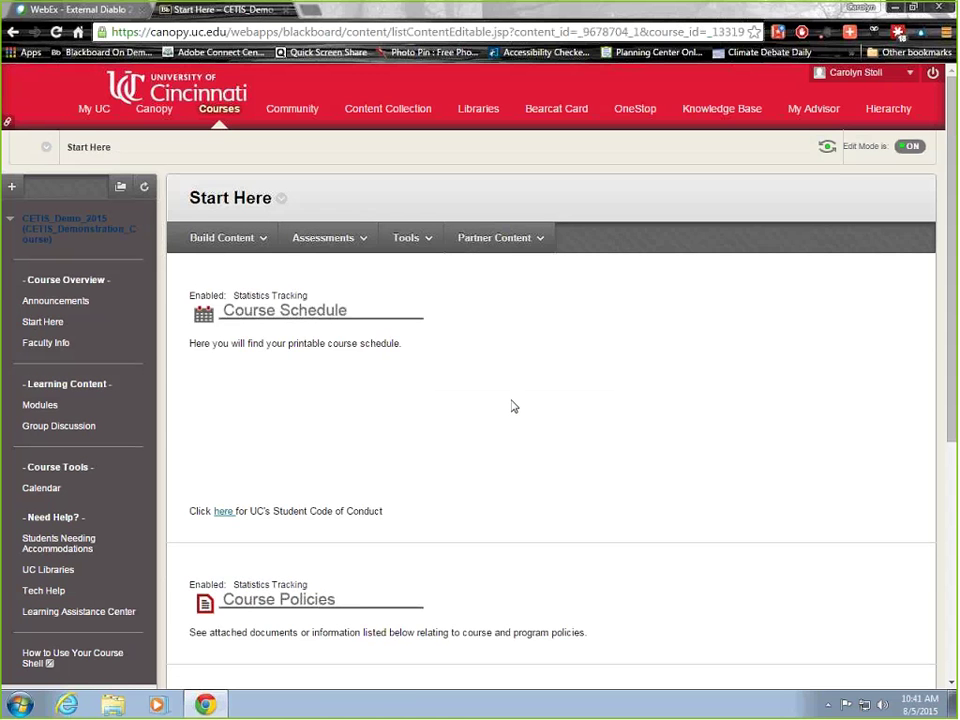
scroll(512, 406, "down", 1)
scroll(465, 398, "down", 3)
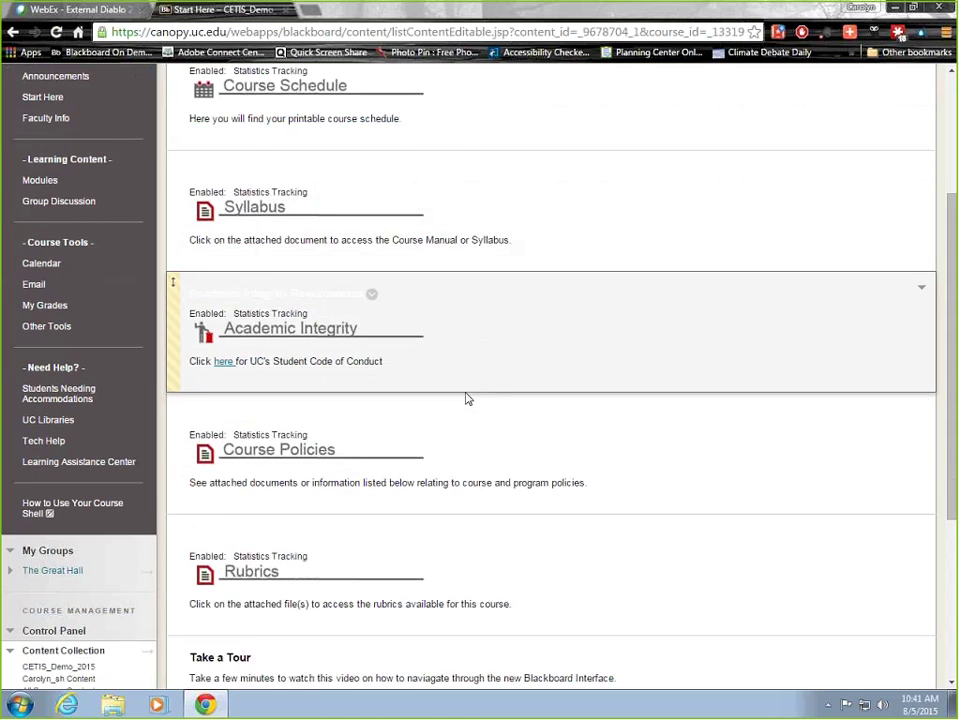
scroll(465, 395, "up", 4)
scroll(465, 391, "down", 1)
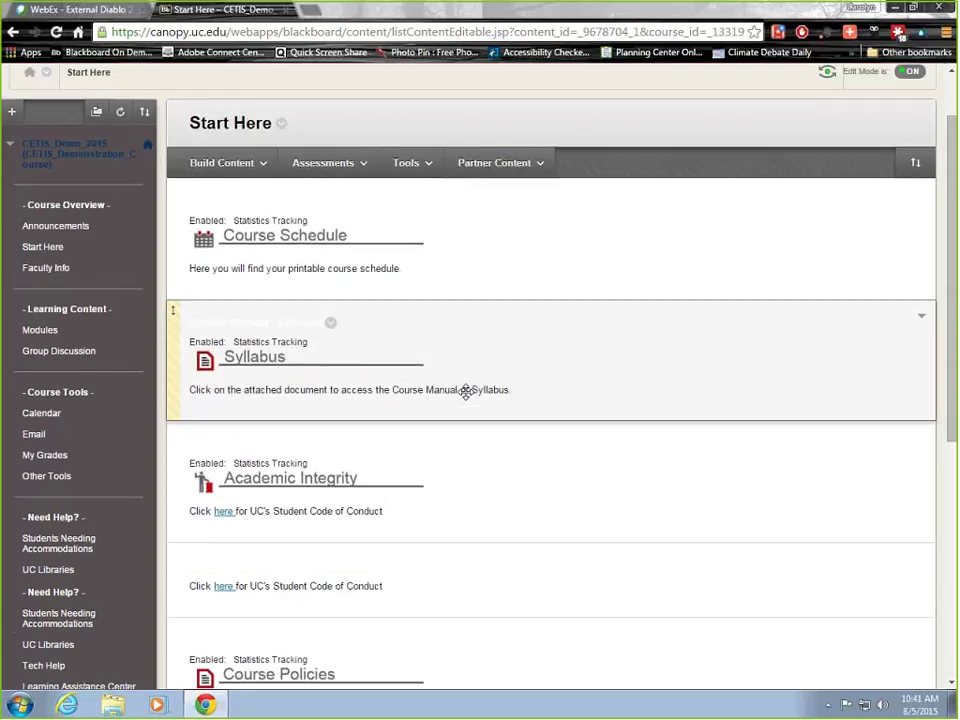
scroll(467, 392, "up", 1)
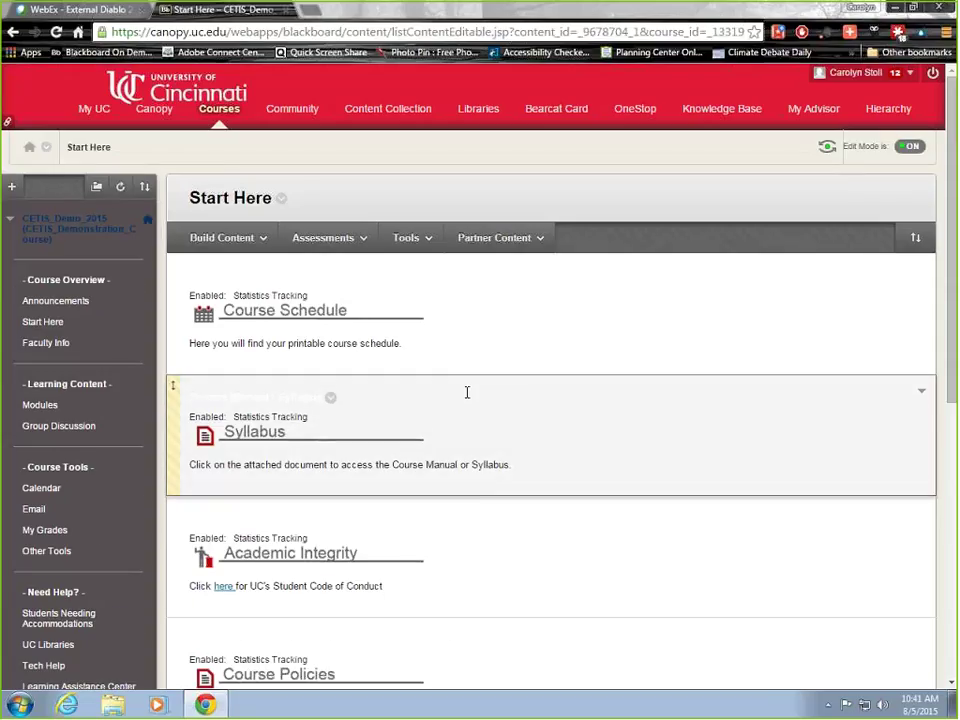
left_click(334, 399)
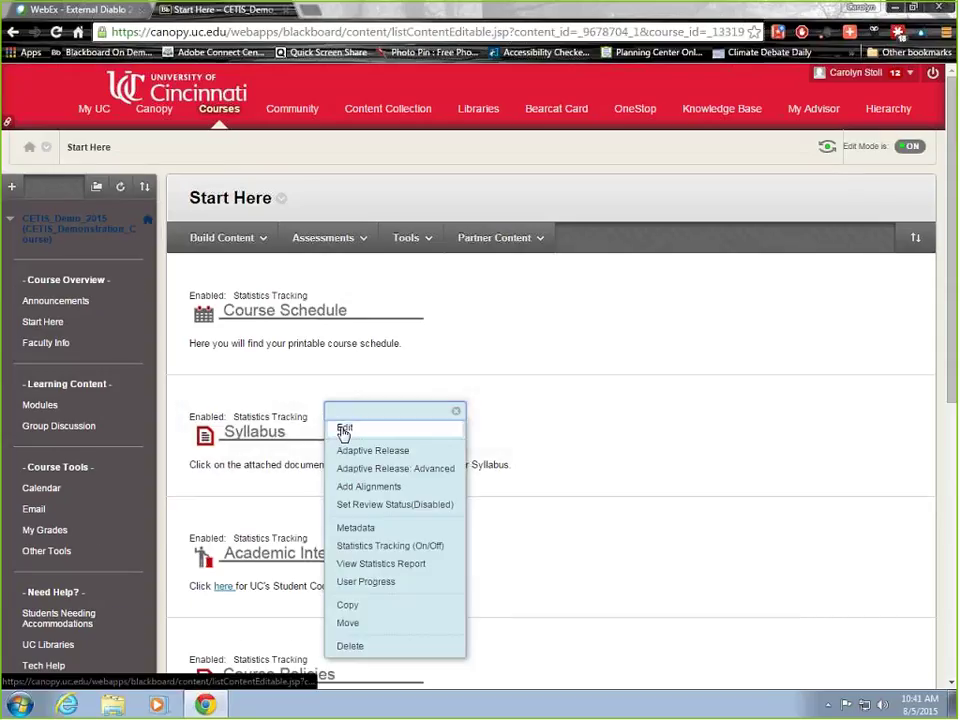
left_click(461, 431)
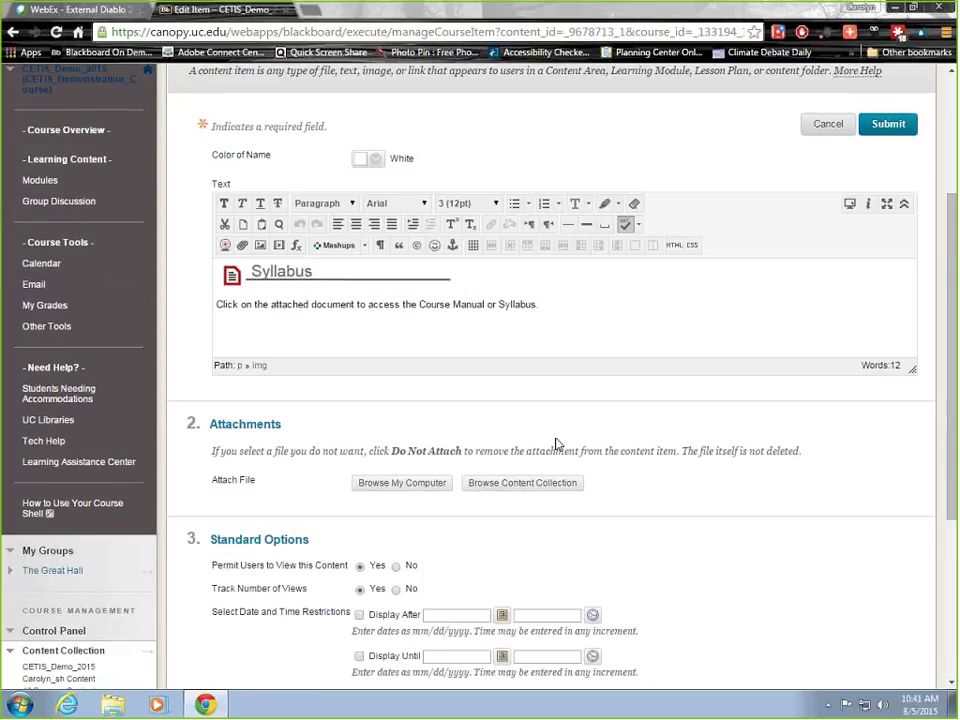
Add a new line reading "Course Manual" below the instruction sentence in the syllabus item's text.
scroll(557, 444, "up", 1)
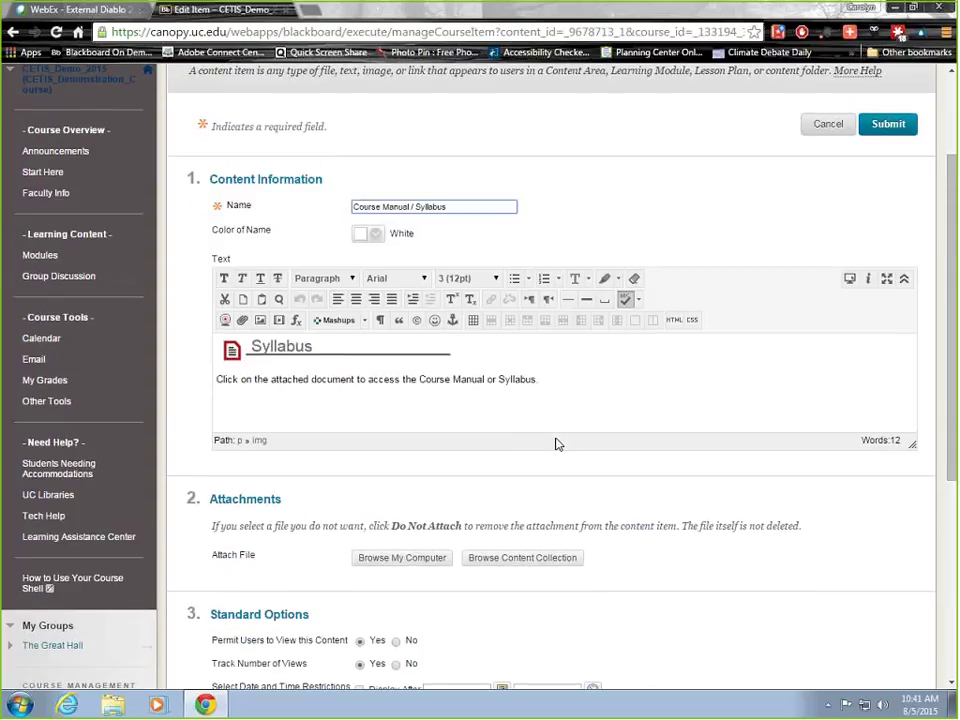
left_click(553, 375)
key("Return")
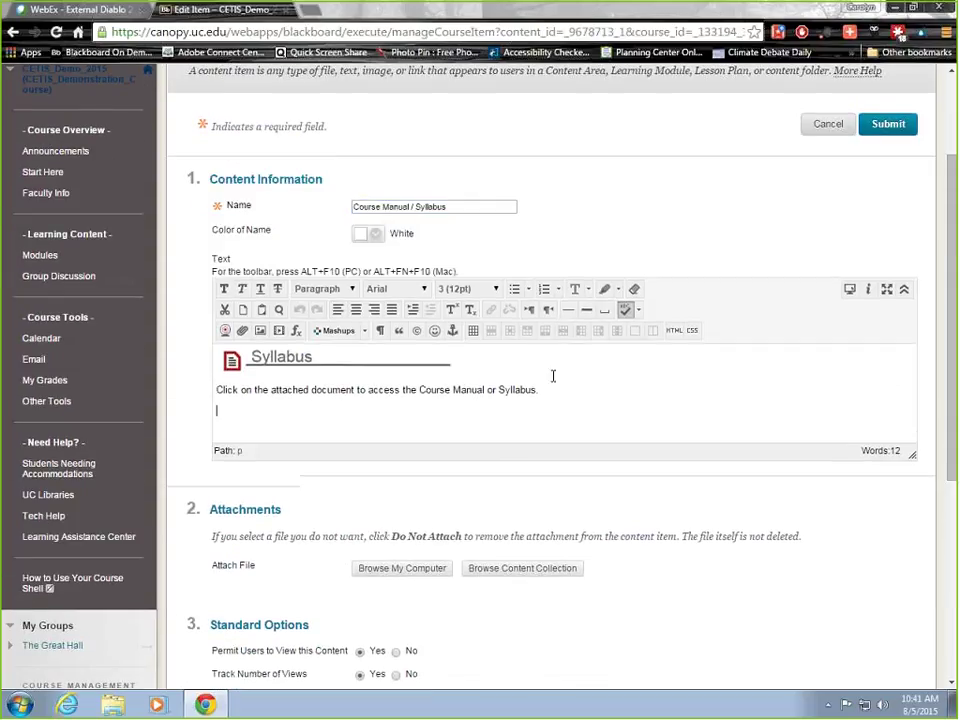
type("Course Man")
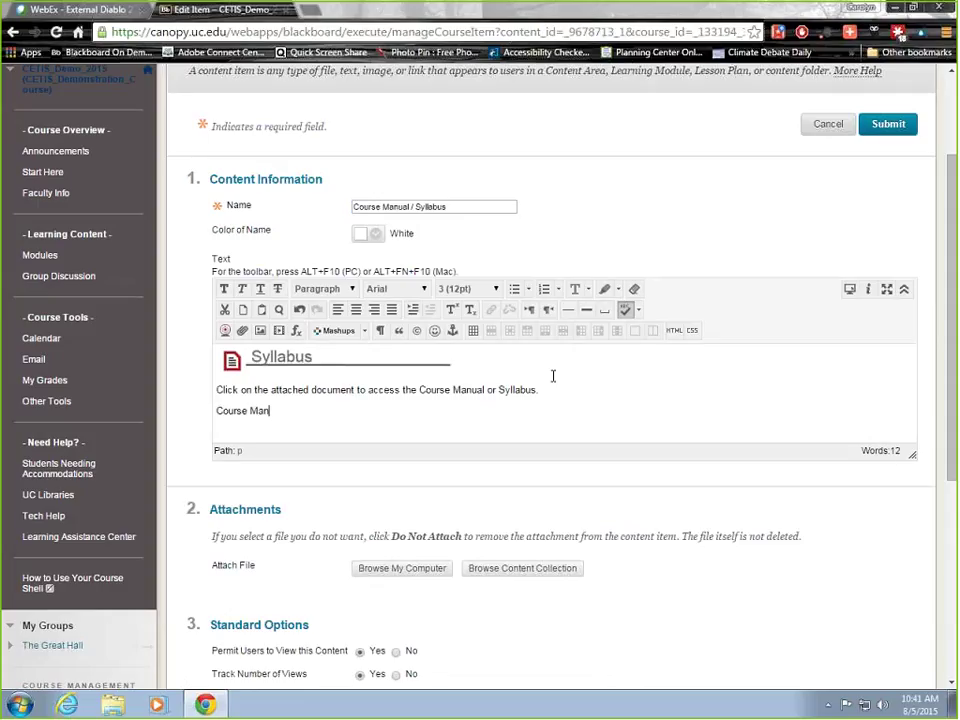
type("ual")
Select the "Course Manual" text and attach CourseManual_15US_FinalECOT.docx from the Content Collection as its content link.
key("shift+Home")
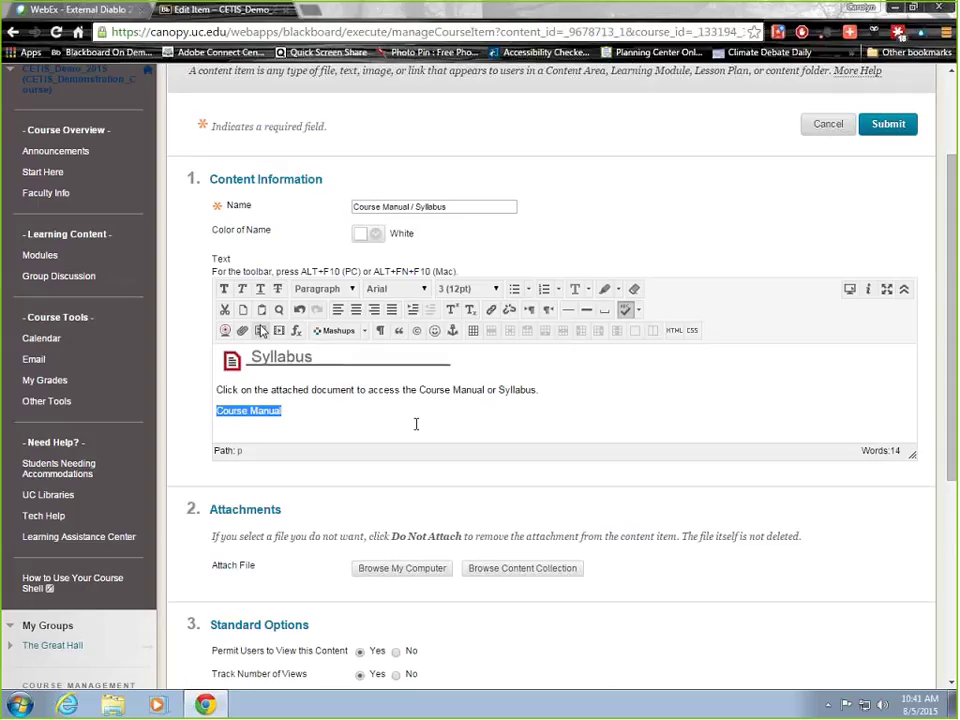
left_click(243, 333)
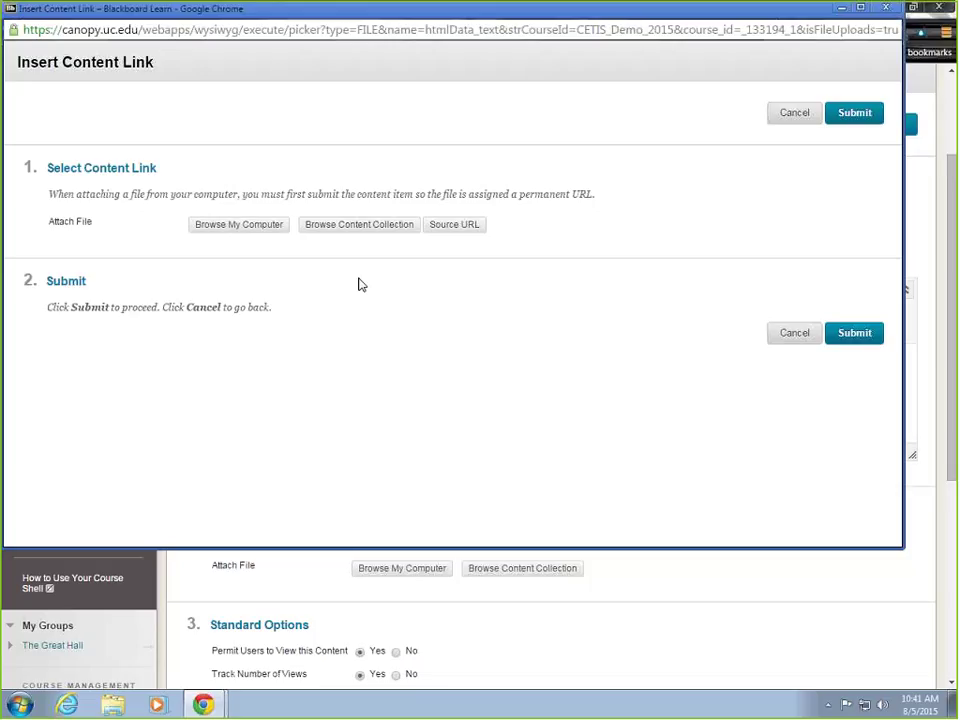
left_click(345, 224)
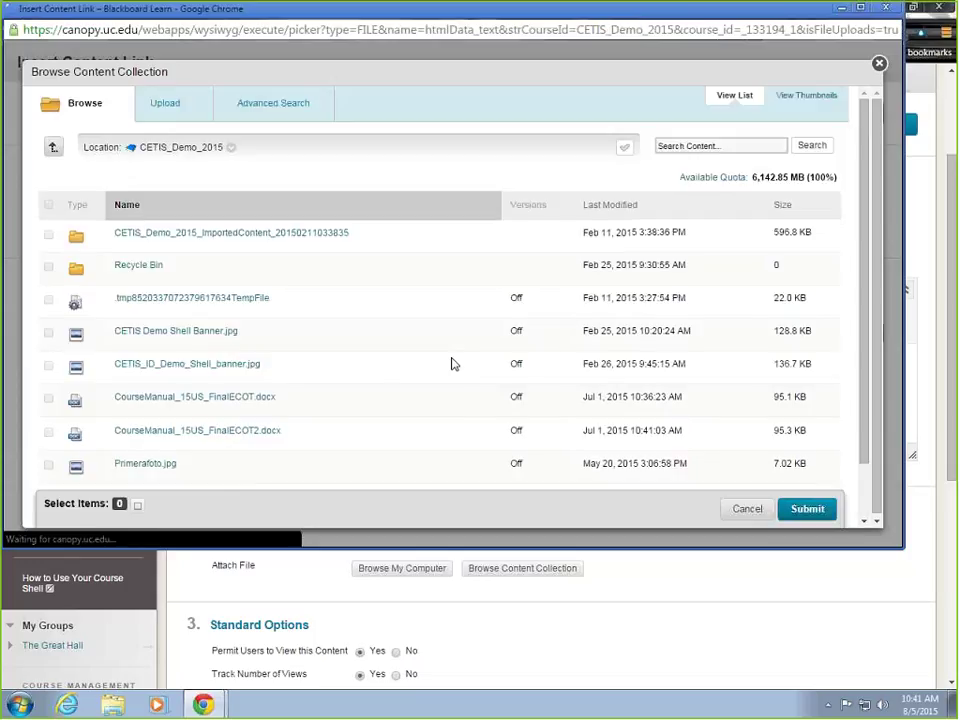
scroll(392, 350, "down", 2)
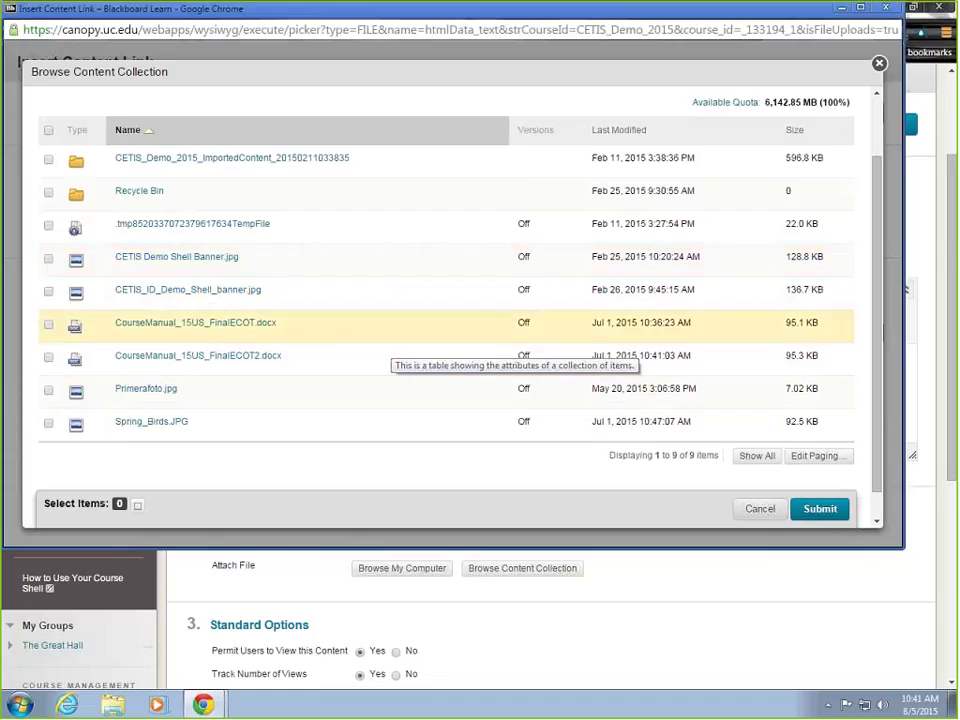
left_click(48, 327)
scroll(440, 390, "down", 1)
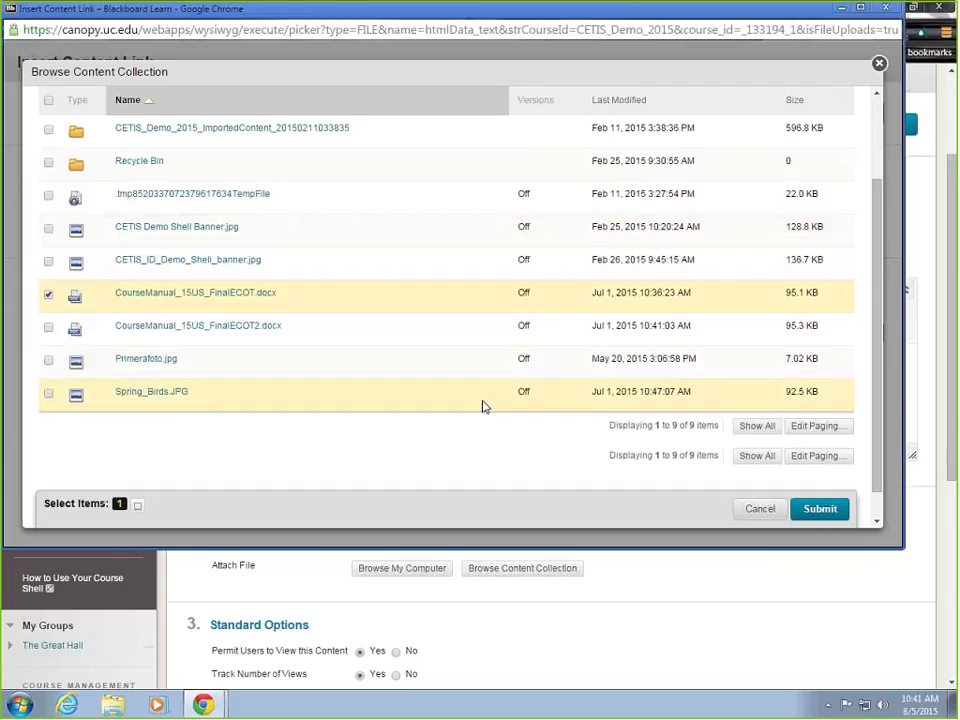
left_click(820, 508)
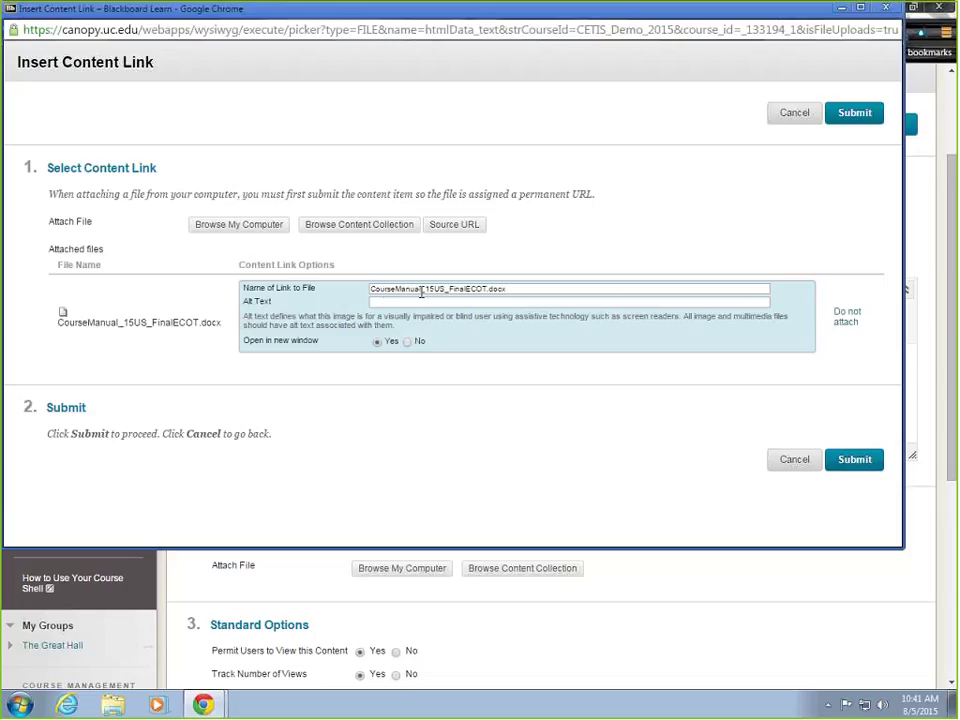
Name the file link "Course Manual", insert it and submit the edited syllabus item.
left_click_drag(519, 288, 364, 289)
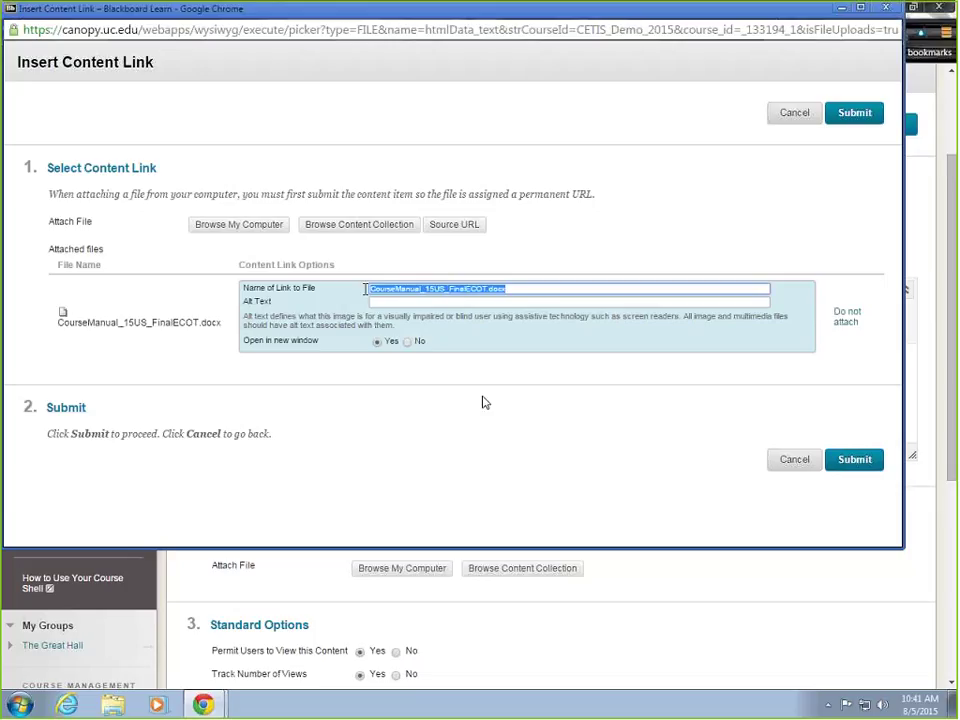
type("Cou")
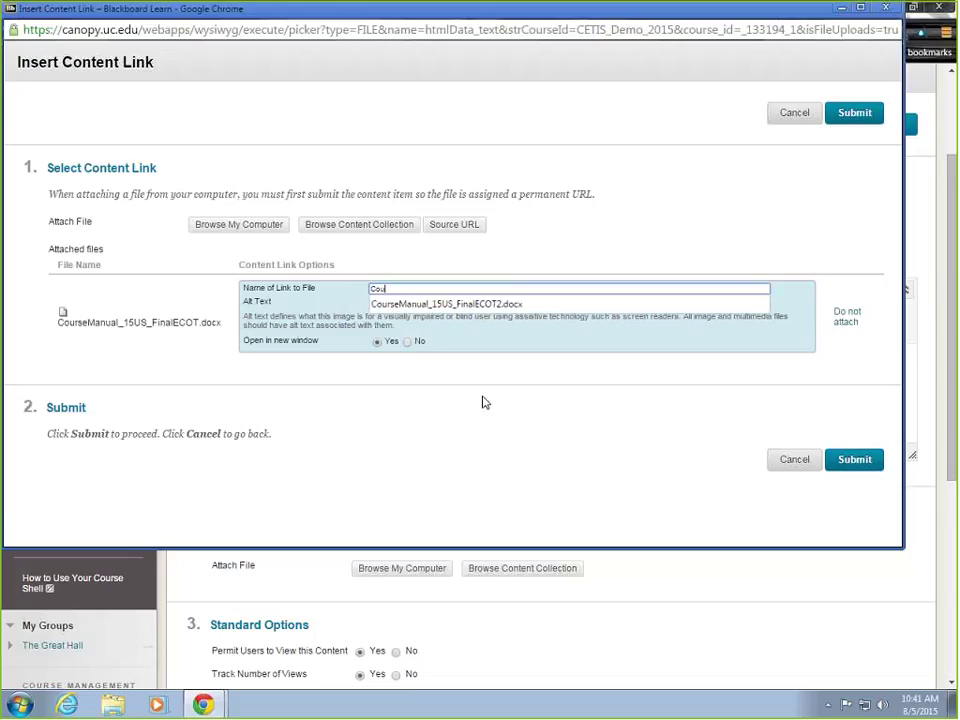
type("rse M")
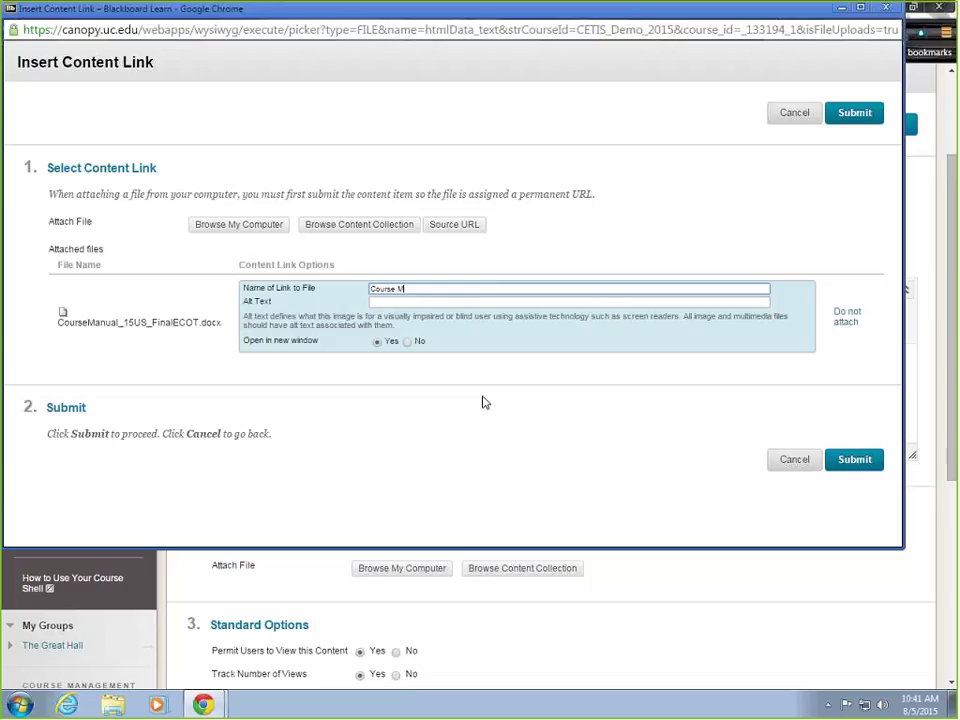
type("anual")
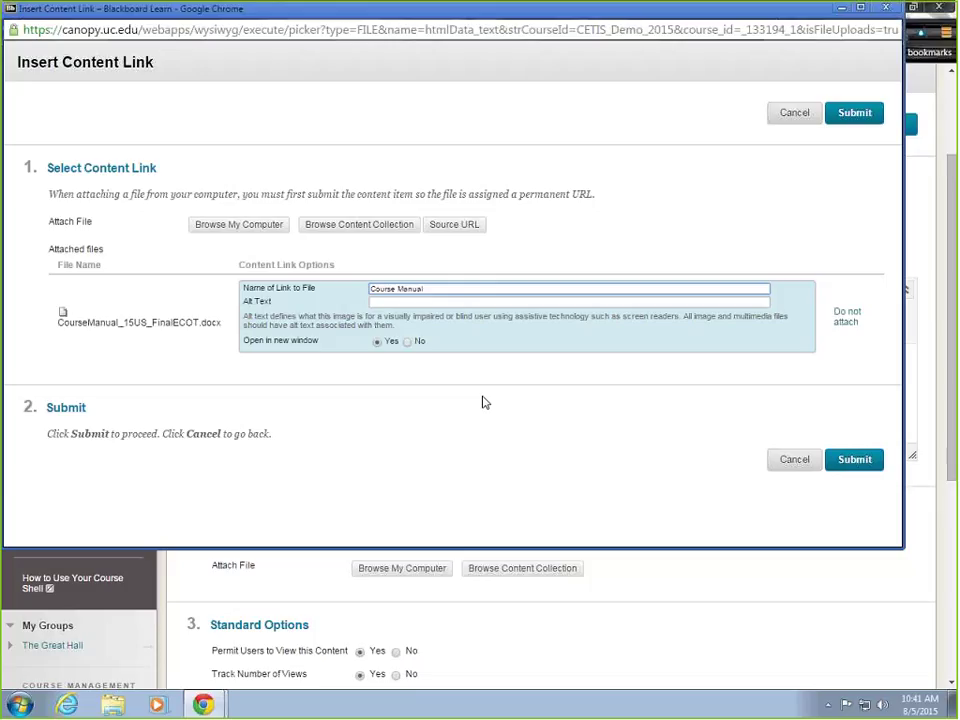
left_click(853, 462)
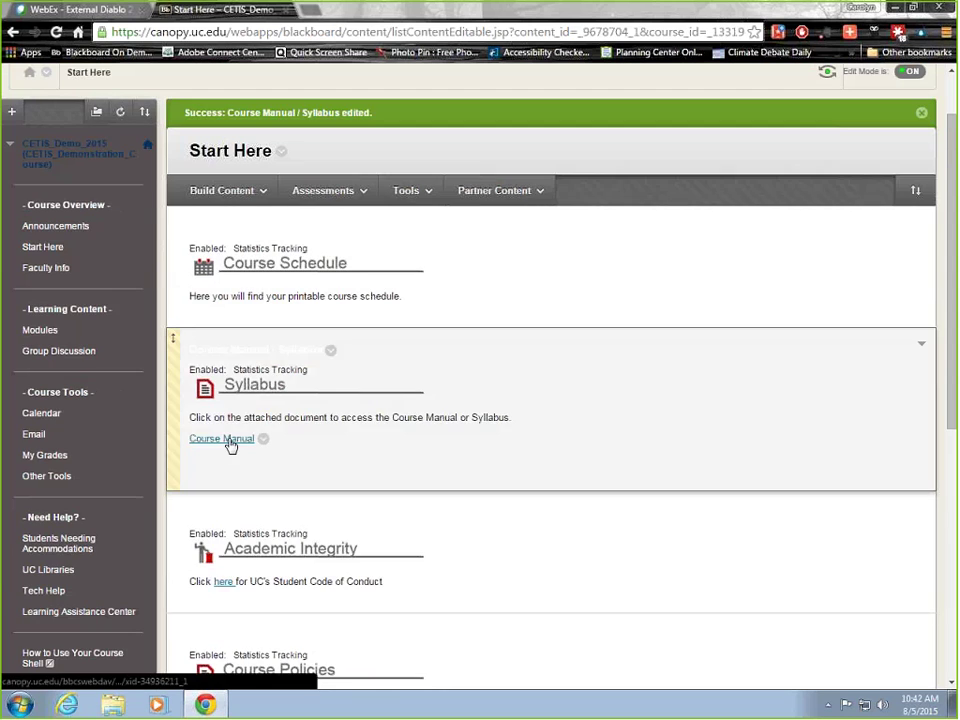
Test the Course Manual link under Syllabus by opening its document in Word, and return to the Start Here page.
left_click(228, 441)
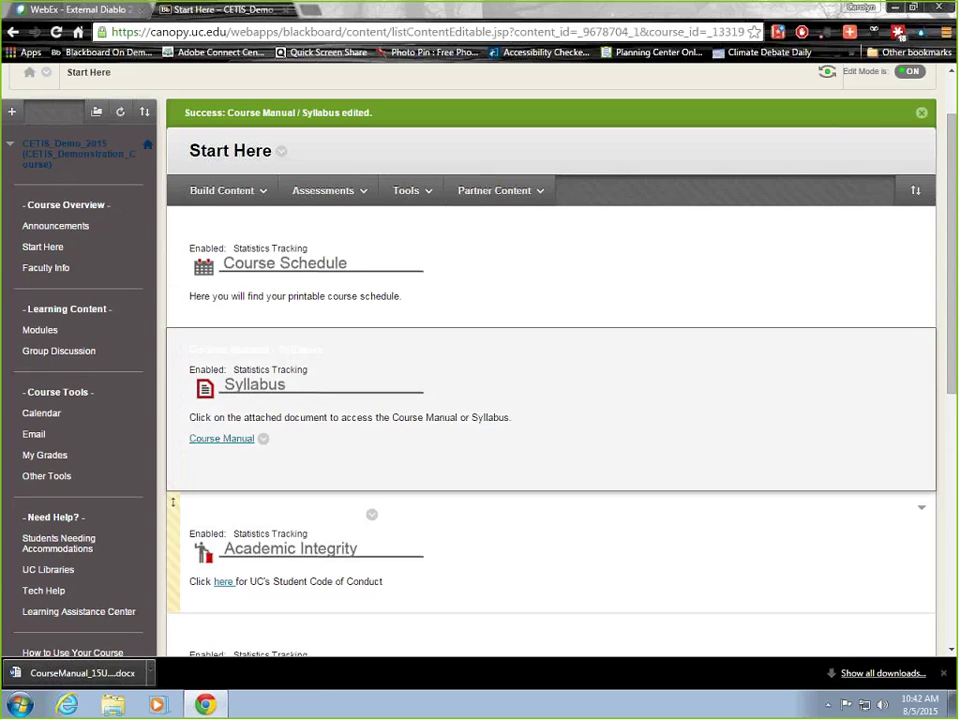
left_click(80, 673)
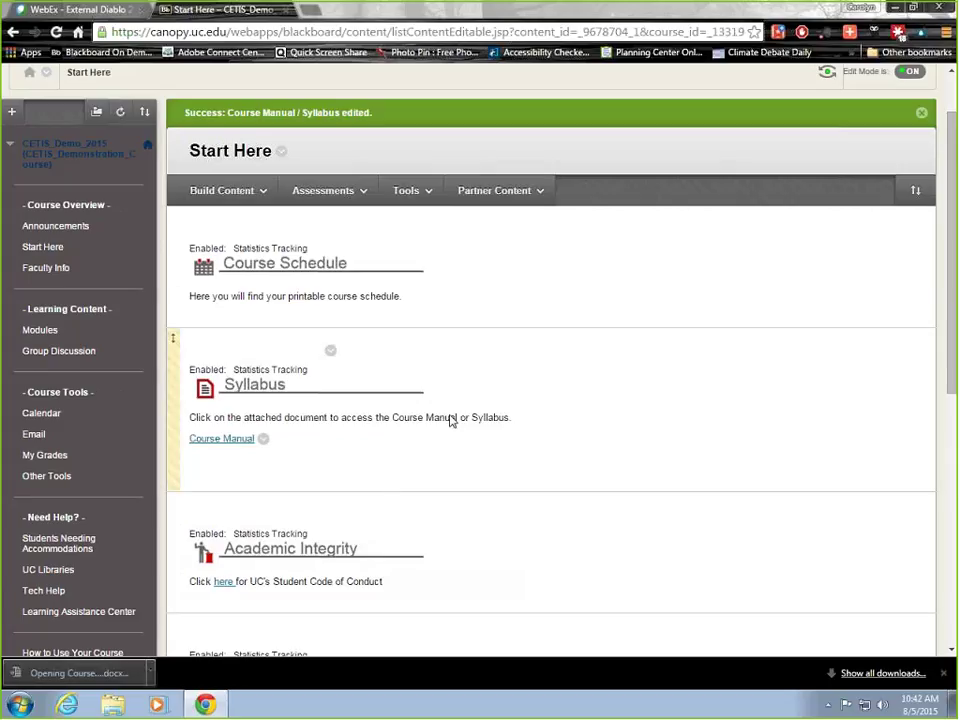
left_click(406, 190)
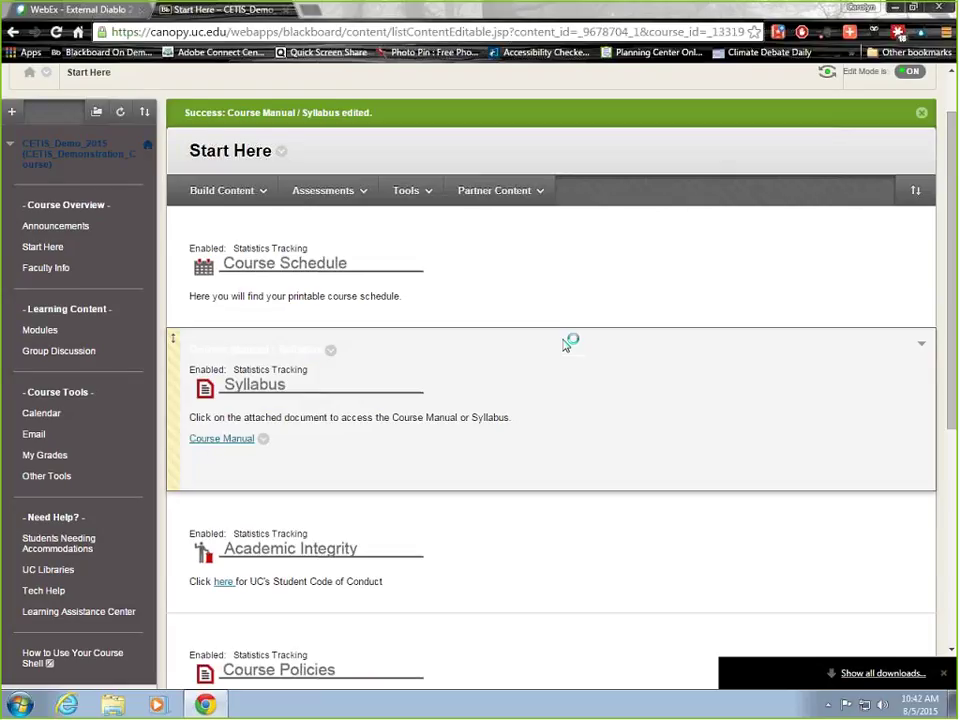
left_click(220, 440)
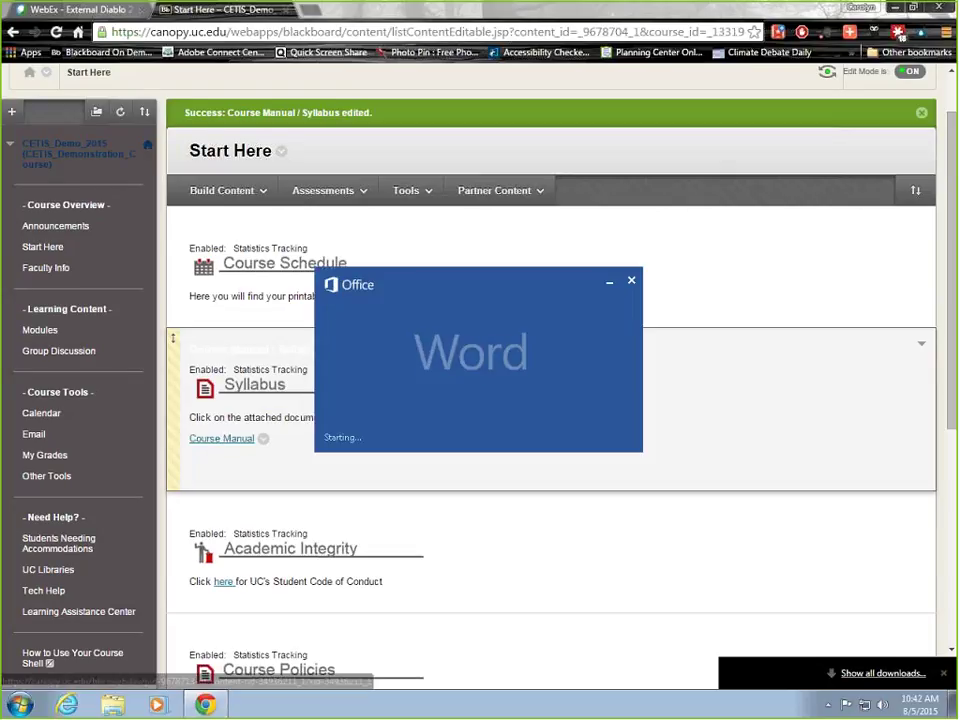
left_click(631, 280)
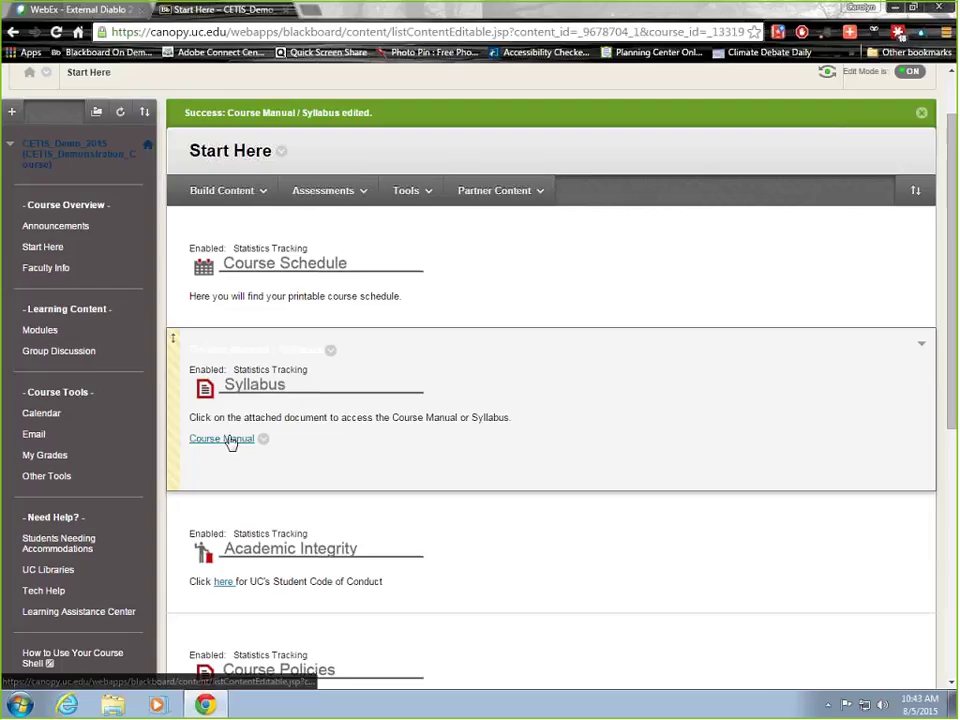
scroll(450, 446, "down", 1)
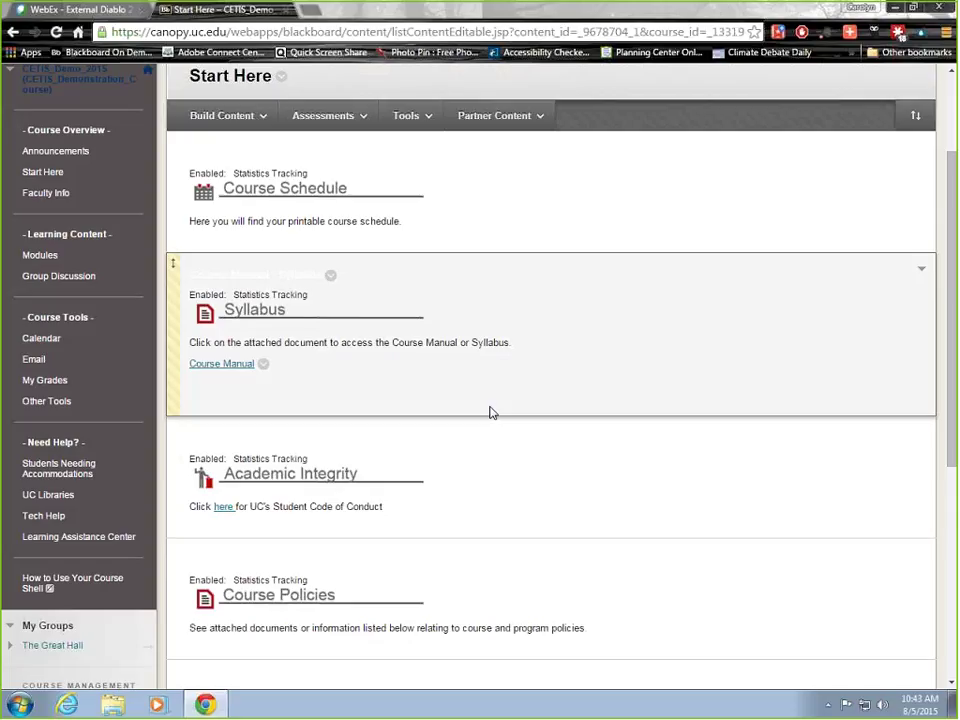
Open the Overwrite File form for the Course Manual link under Syllabus, and cancel it without choosing a replacement file.
left_click(264, 366)
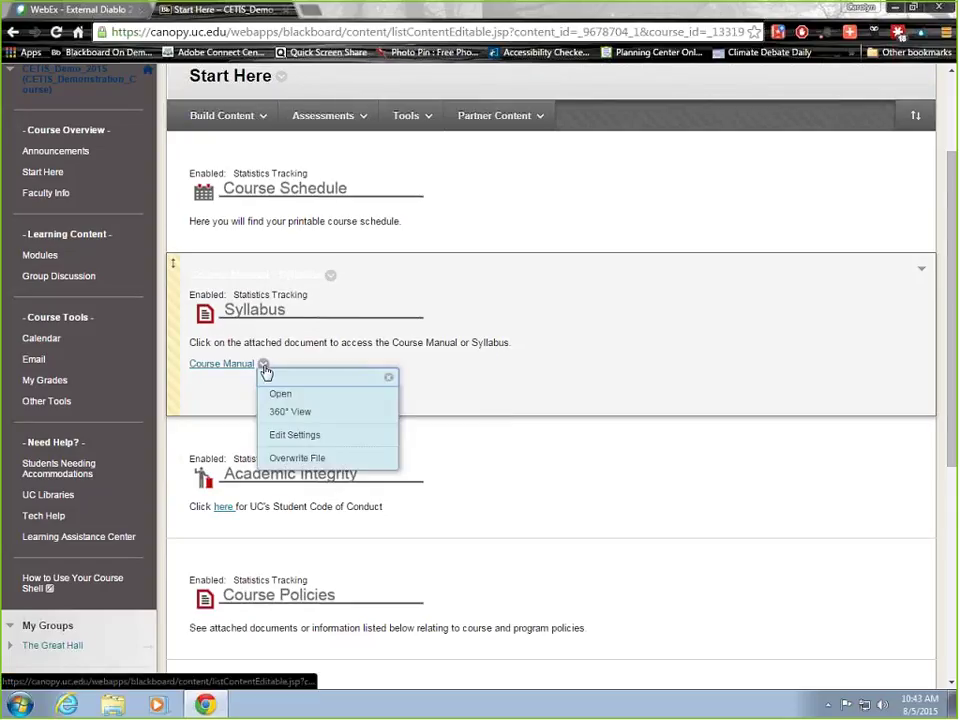
left_click(360, 345)
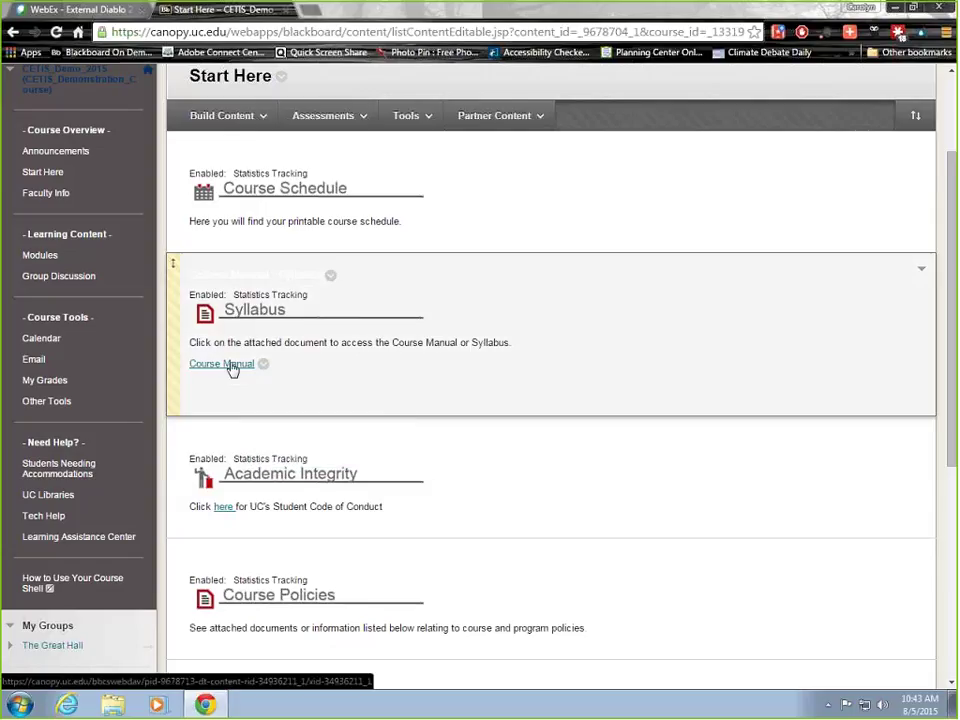
left_click(264, 366)
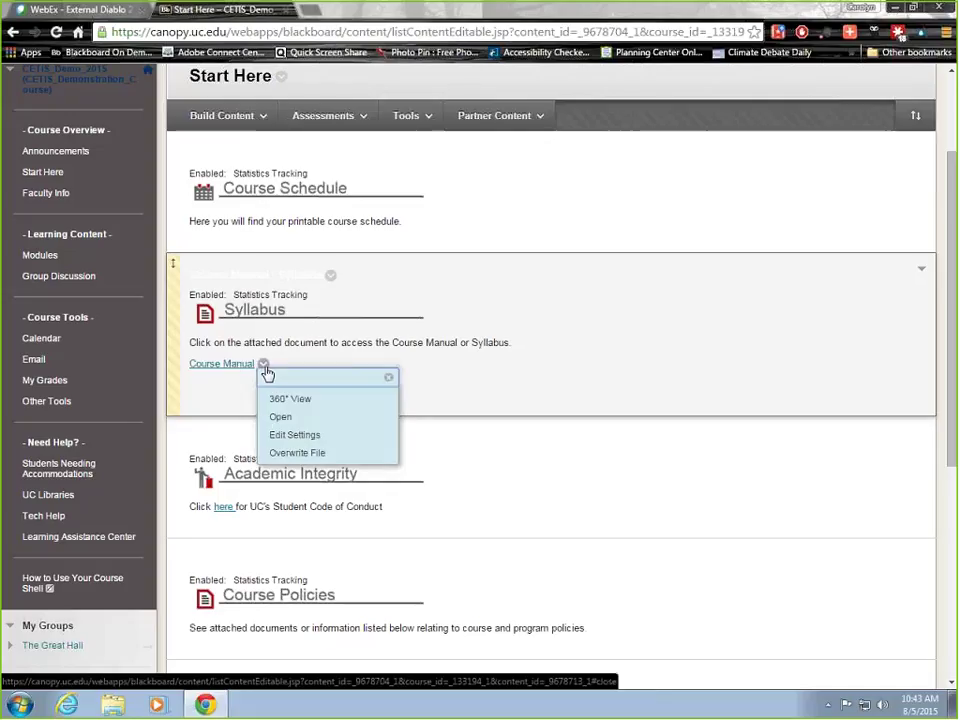
left_click(313, 453)
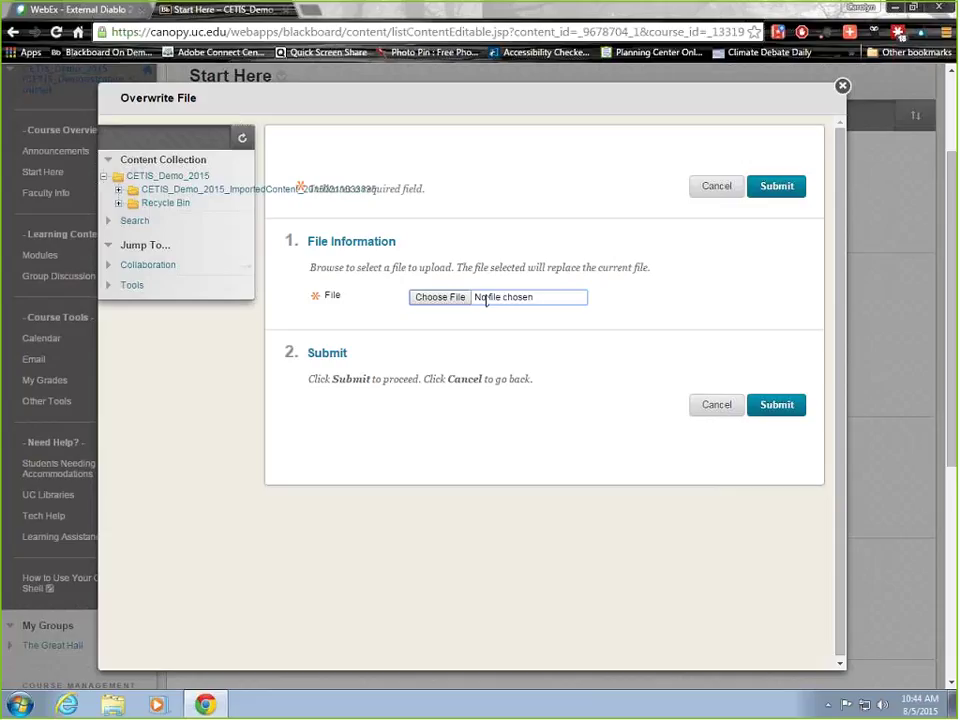
left_click(716, 405)
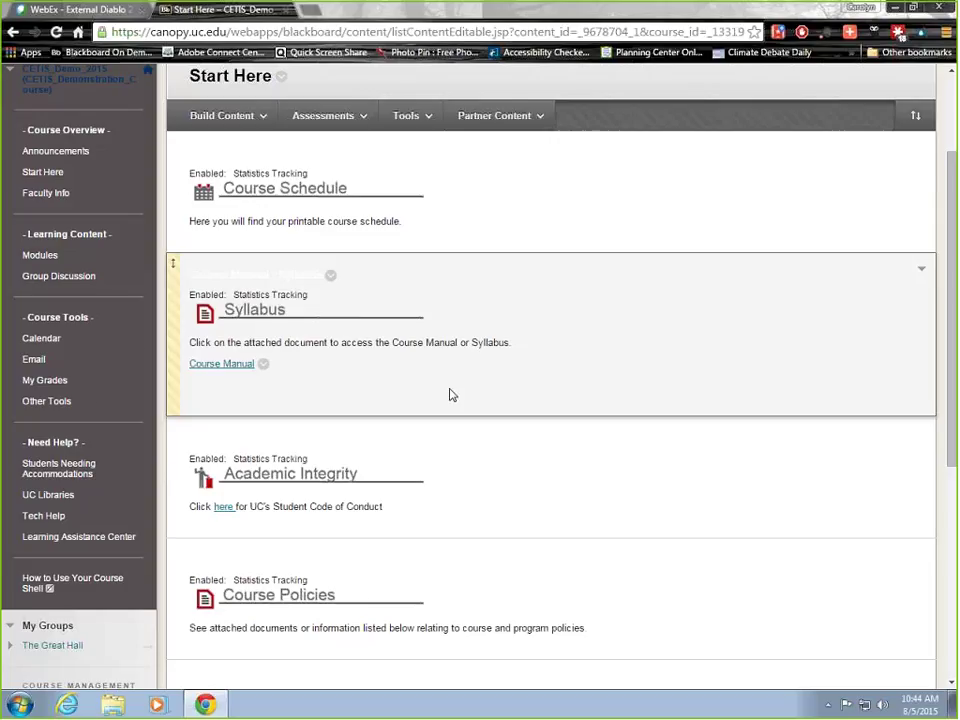
Open the CETIS_Demo_2015 Content Collection from the course's control panel and review its stored files.
scroll(450, 395, "down", 3)
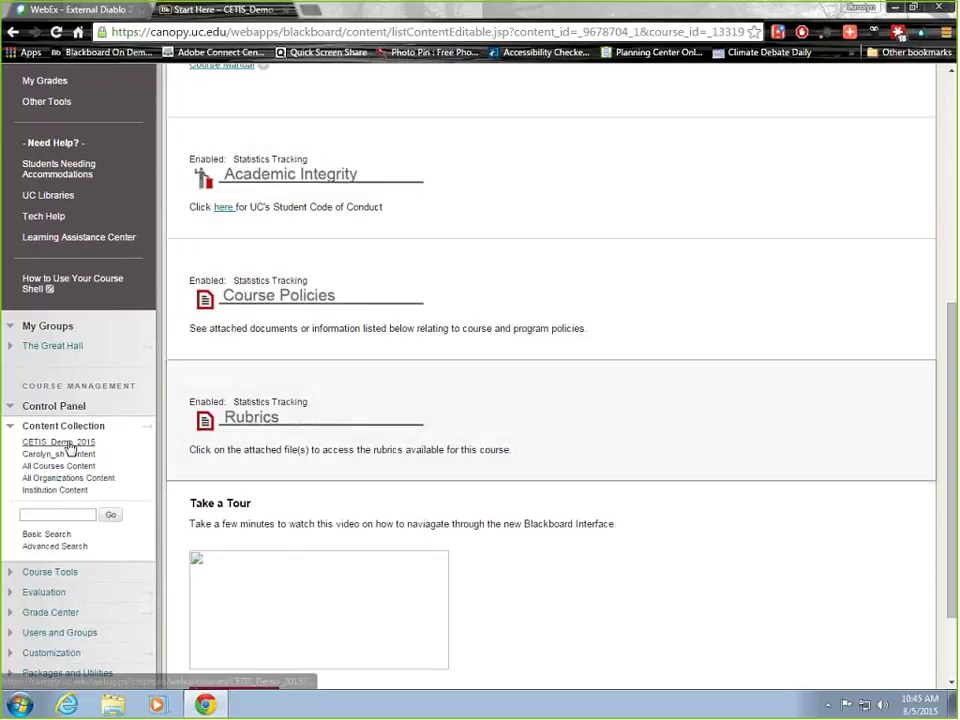
left_click(70, 442)
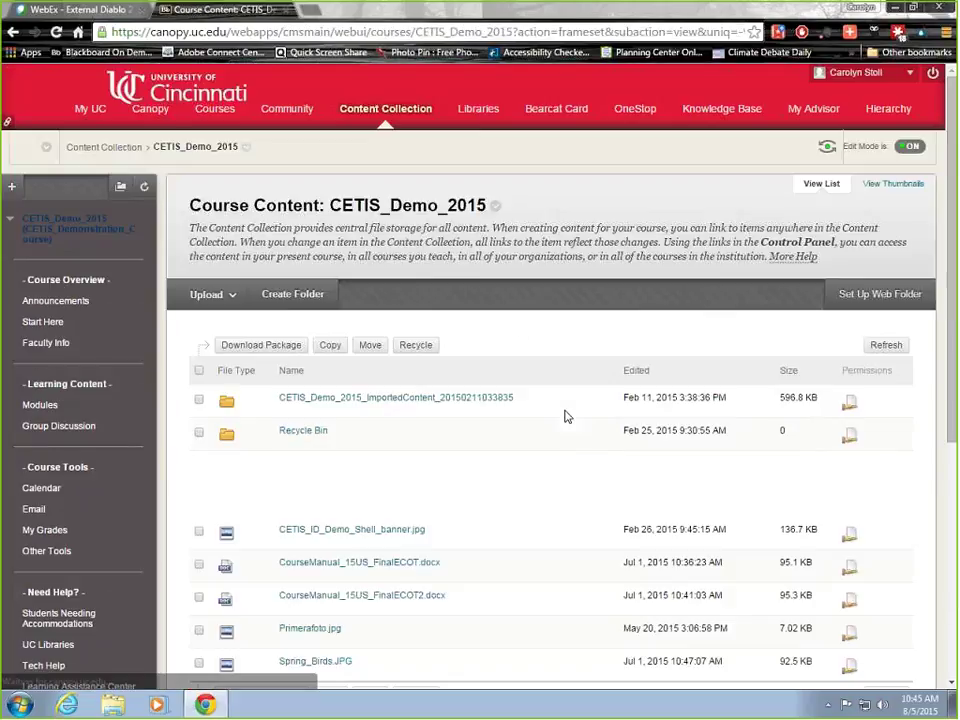
scroll(579, 435, "down", 3)
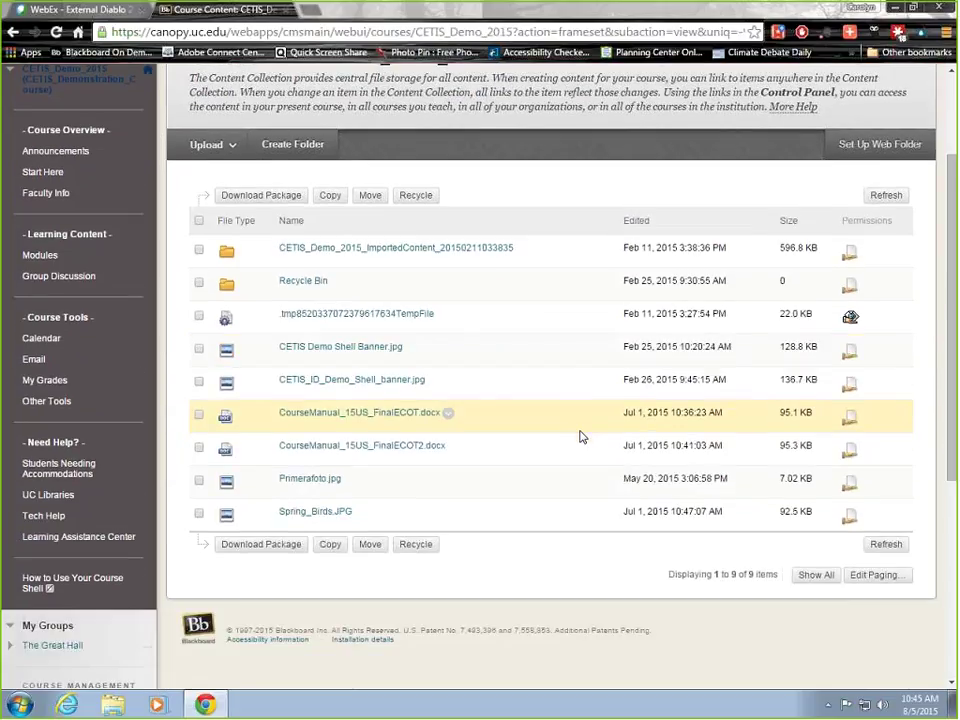
scroll(579, 435, "up", 1)
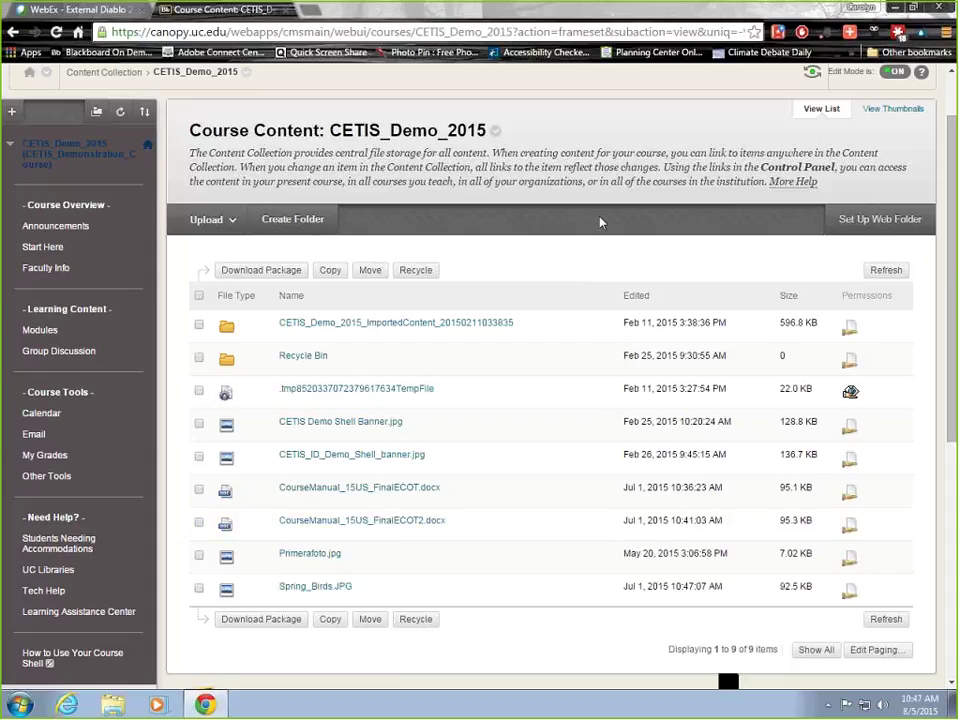
left_click(460, 324)
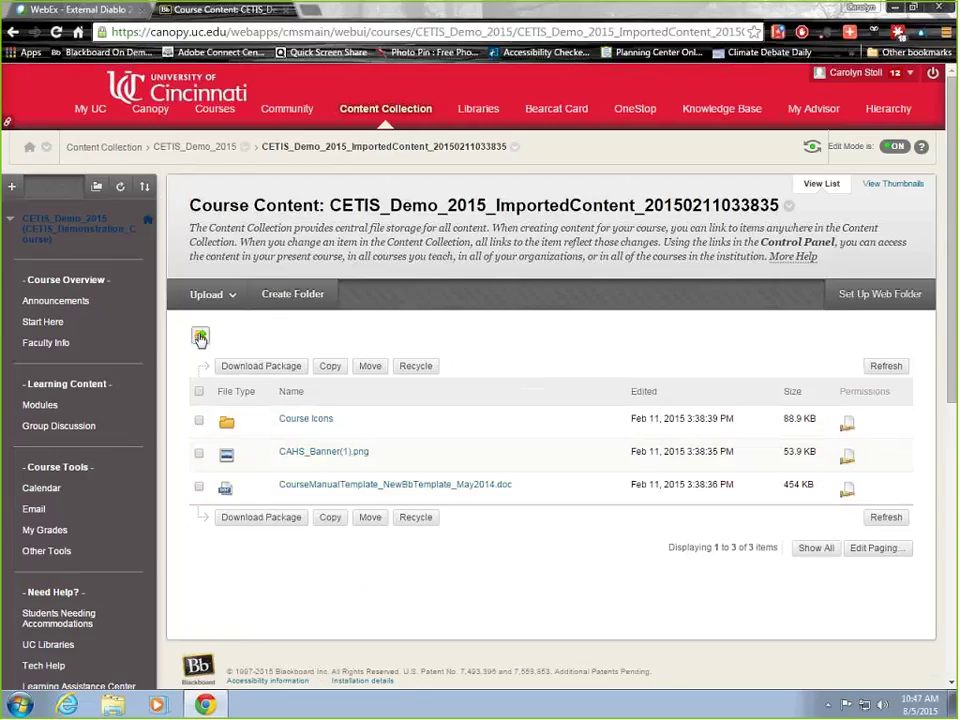
left_click(290, 455)
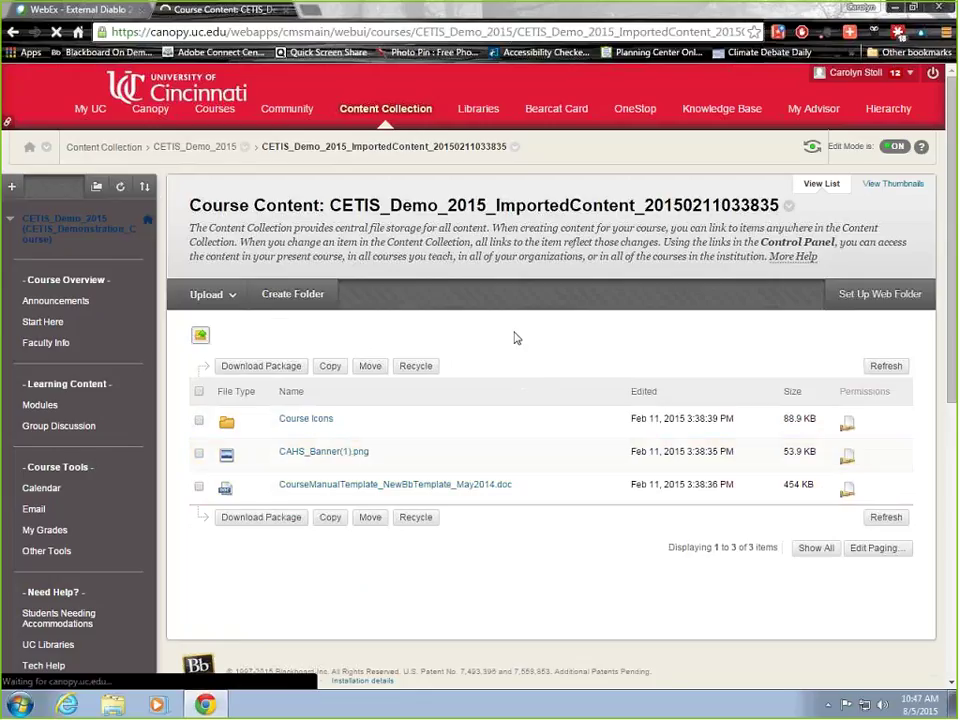